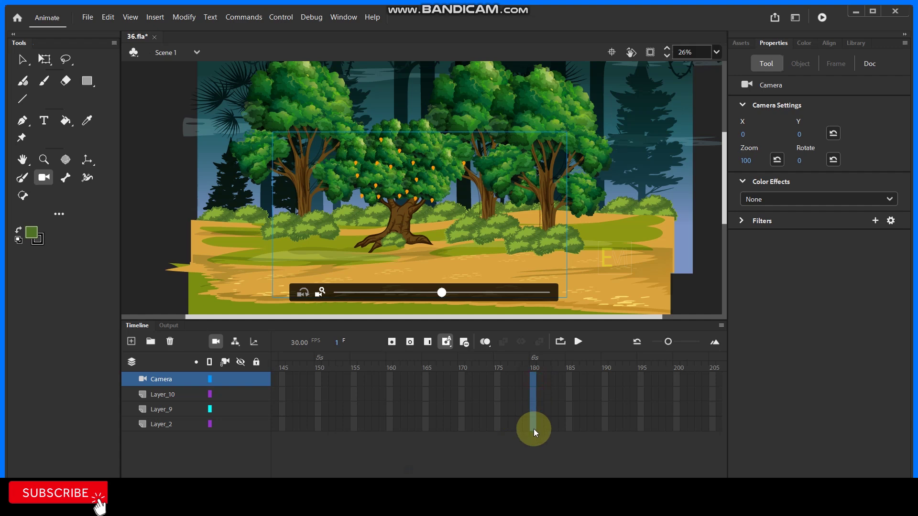
# Insert keyframes on all layers at frame 180, zoom the camera to 180 and move it to about X 230, Y 616
pyautogui.press('F6')
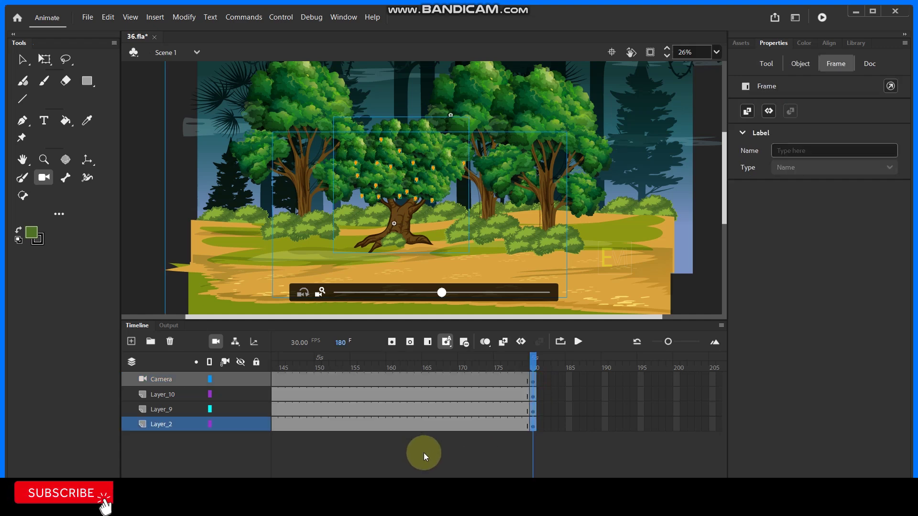
pyautogui.click(424, 453)
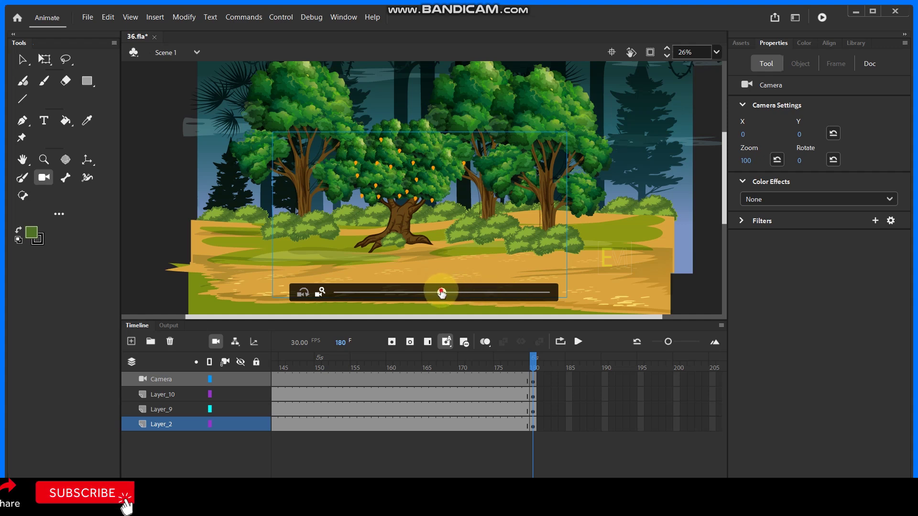
pyautogui.moveTo(441, 293); pyautogui.dragTo(488, 295)
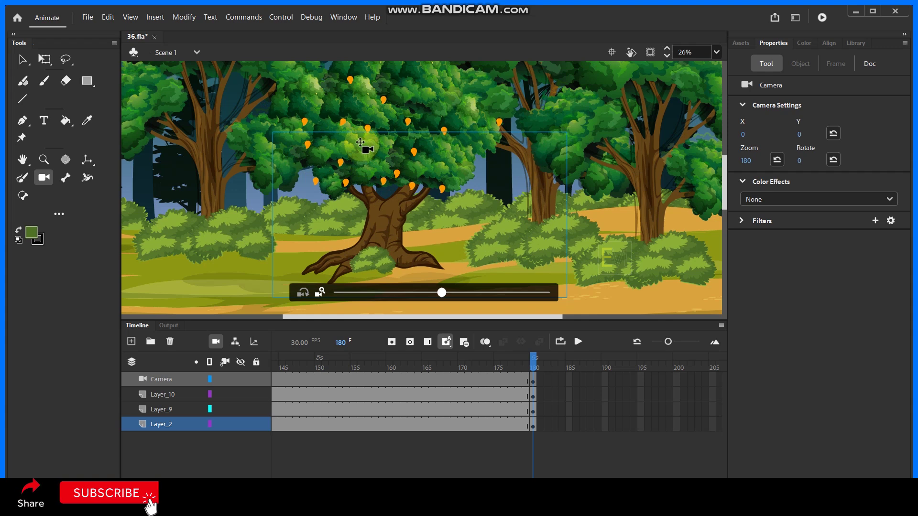
pyautogui.moveTo(360, 142); pyautogui.dragTo(376, 177)
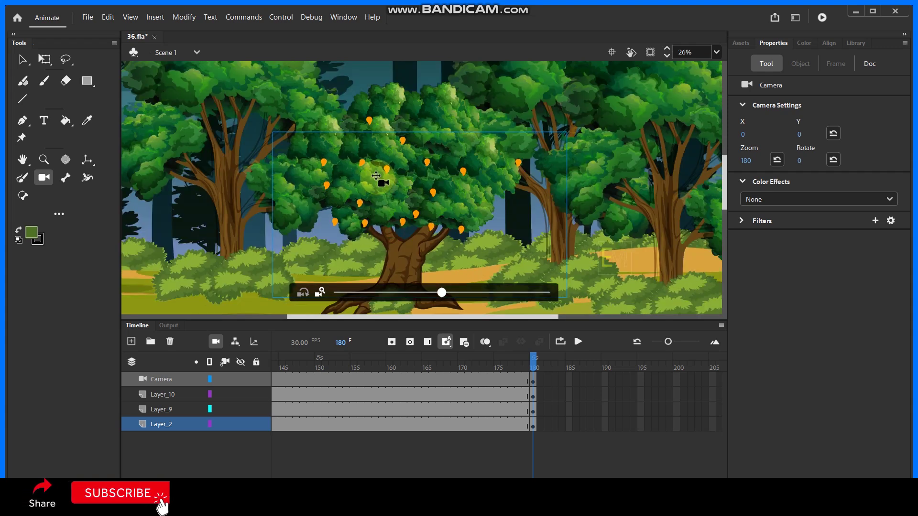
# Create a classic tween on the Camera layer between its first keyframe and frame 180
pyautogui.click(397, 379)
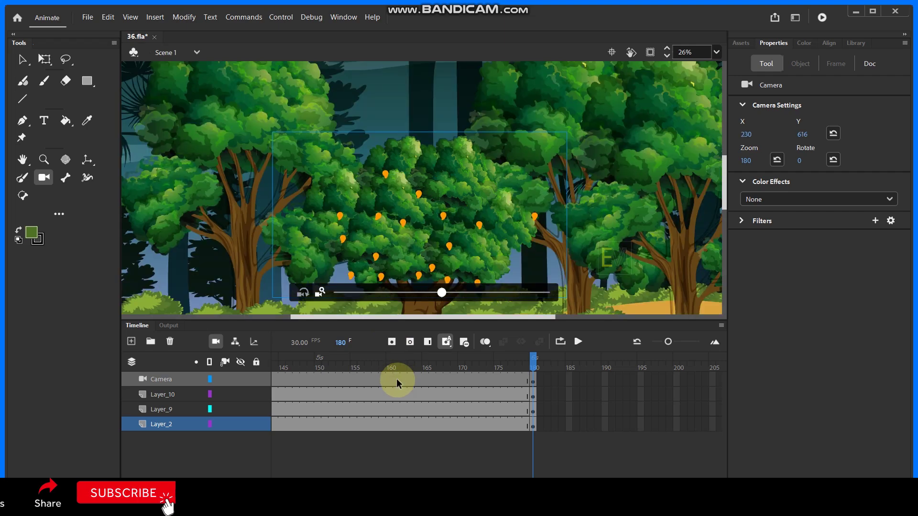
pyautogui.click(397, 379)
pyautogui.rightClick(397, 379)
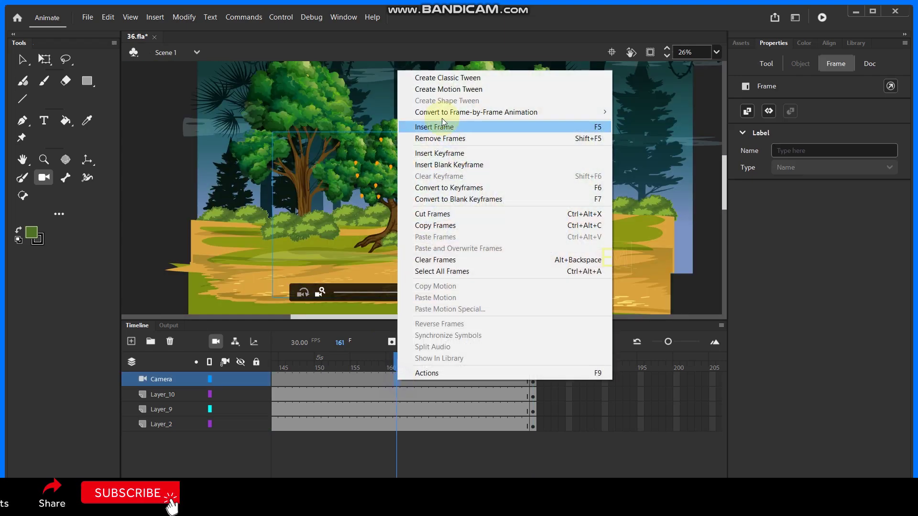
pyautogui.click(453, 79)
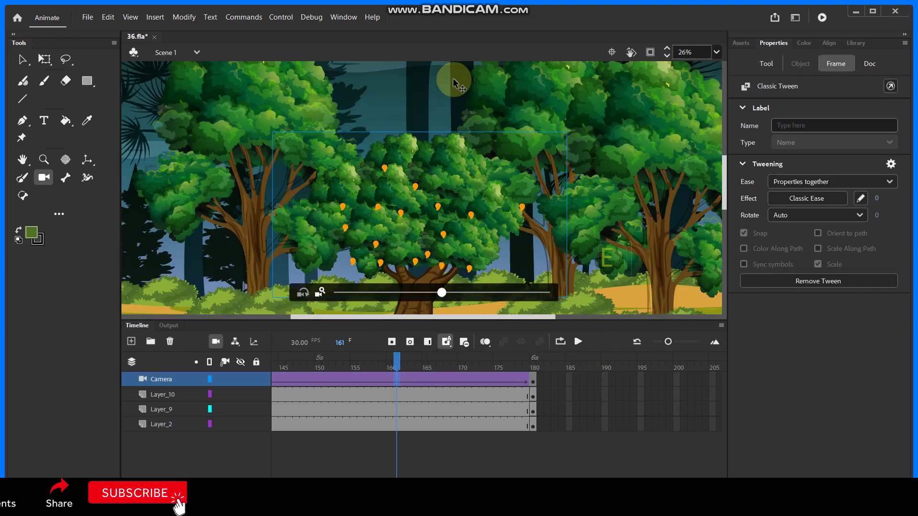
# Test the movie to preview the camera zoom on the fruit tree, and close the preview
pyautogui.hotkey('ctrl', 'Return')
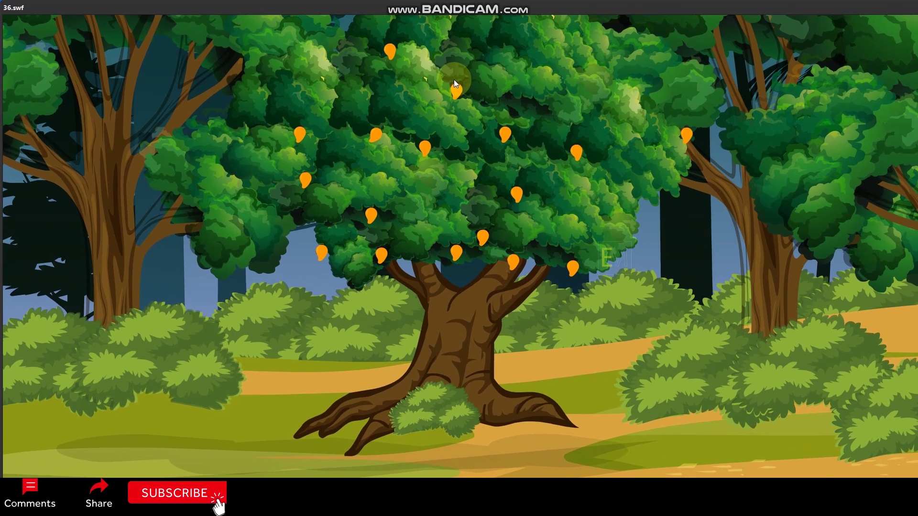
pyautogui.moveTo(700, 6); pyautogui.dragTo(601, 57)
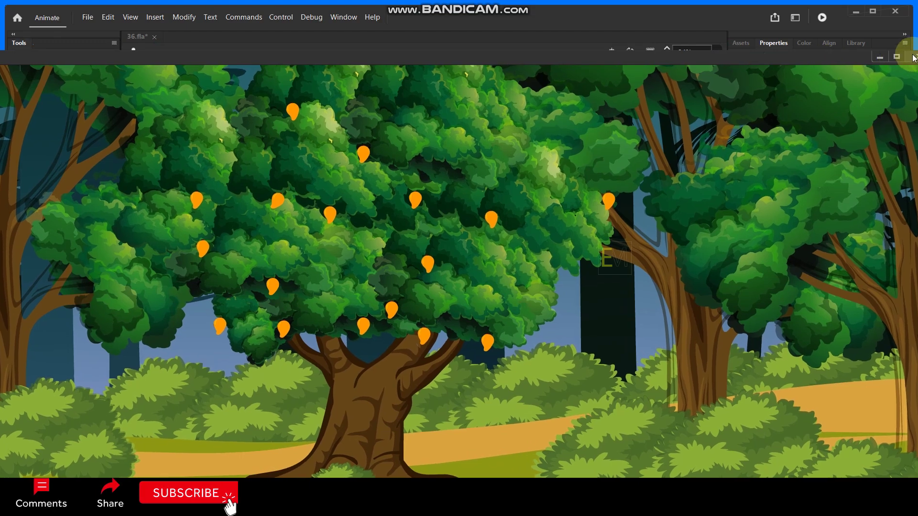
pyautogui.click(914, 57)
# Add a new empty scene, Scene 2, to the document
pyautogui.scroll(-5, 449, 171)
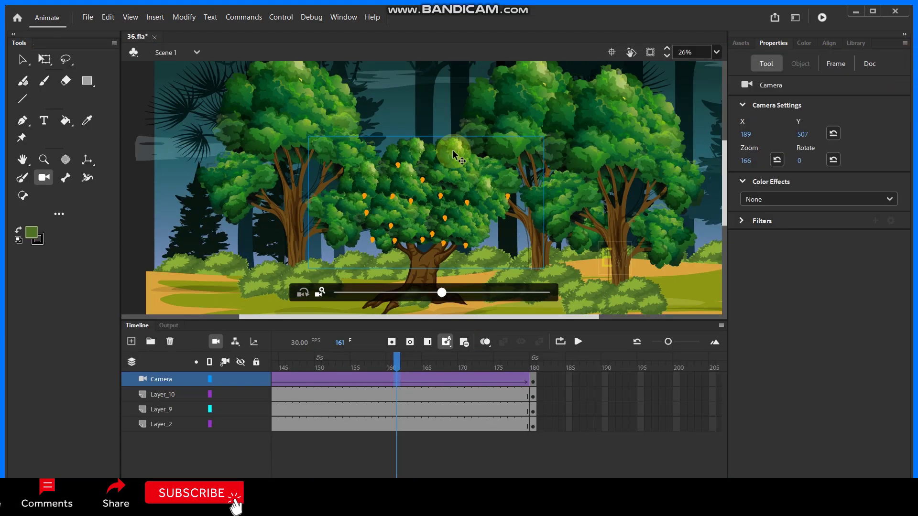
pyautogui.scroll(2, 448, 171)
pyautogui.click(155, 18)
pyautogui.click(185, 96)
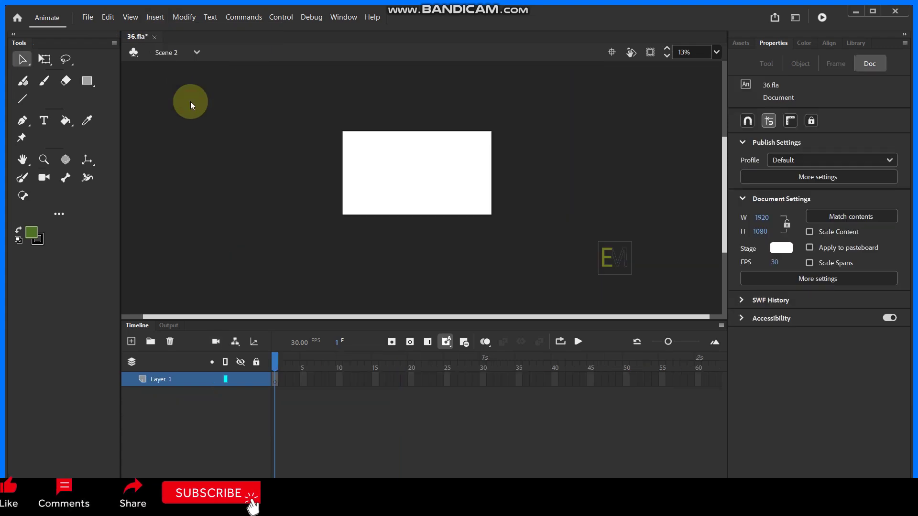
pyautogui.scroll(2, 415, 186)
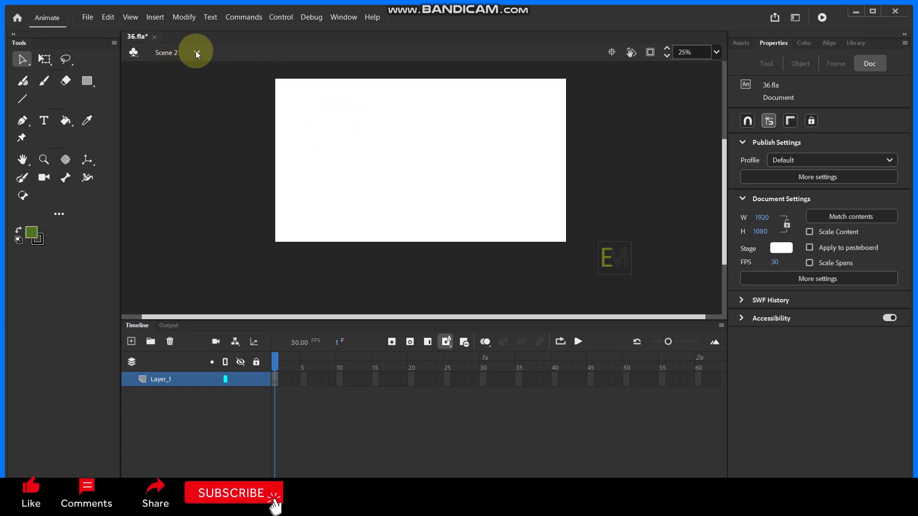
pyautogui.click(177, 67)
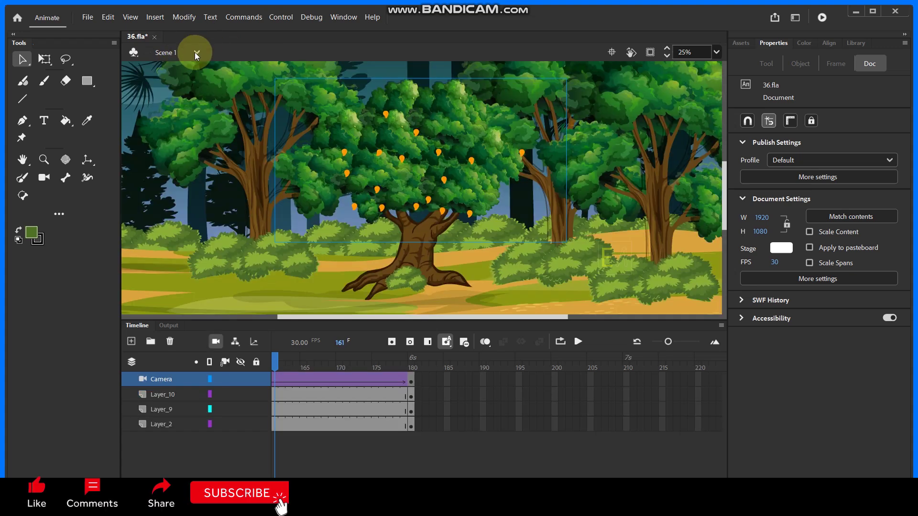
pyautogui.click(195, 52)
pyautogui.click(170, 81)
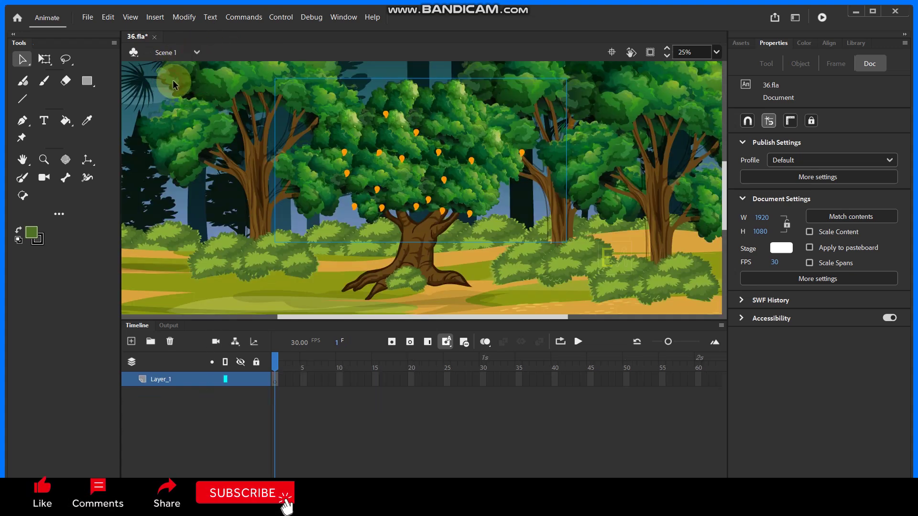
# Copy the forest background symbol from Scene 1, paste it in place in Scene 2 and move it to about X 1101, Y 251
pyautogui.click(194, 53)
pyautogui.click(171, 67)
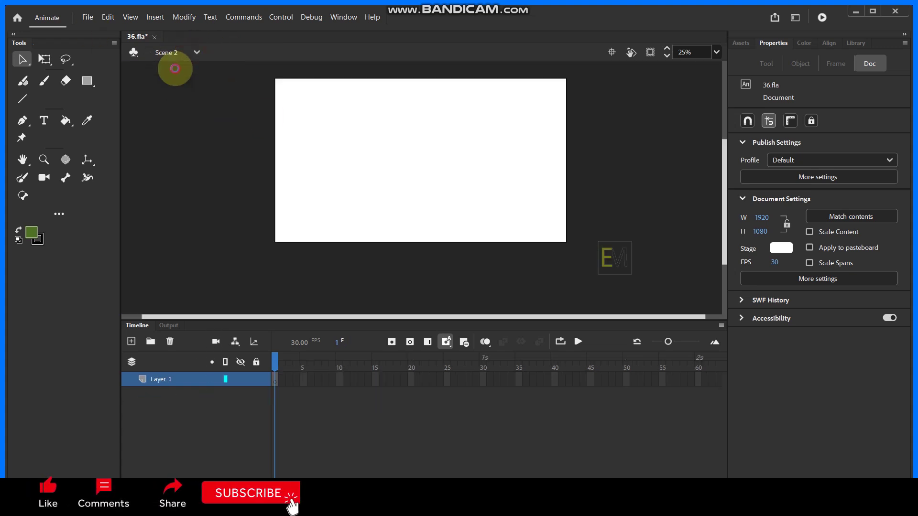
pyautogui.click(355, 262)
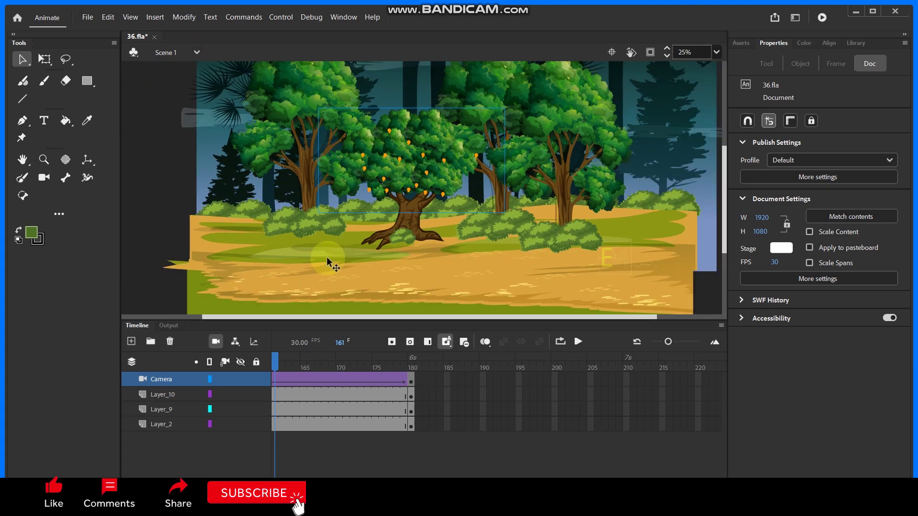
pyautogui.click(305, 263)
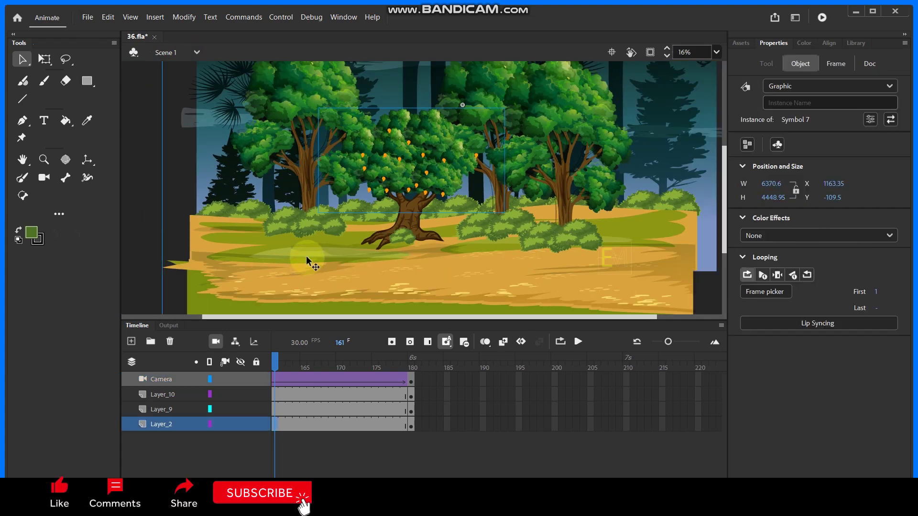
pyautogui.click(197, 52)
pyautogui.click(192, 90)
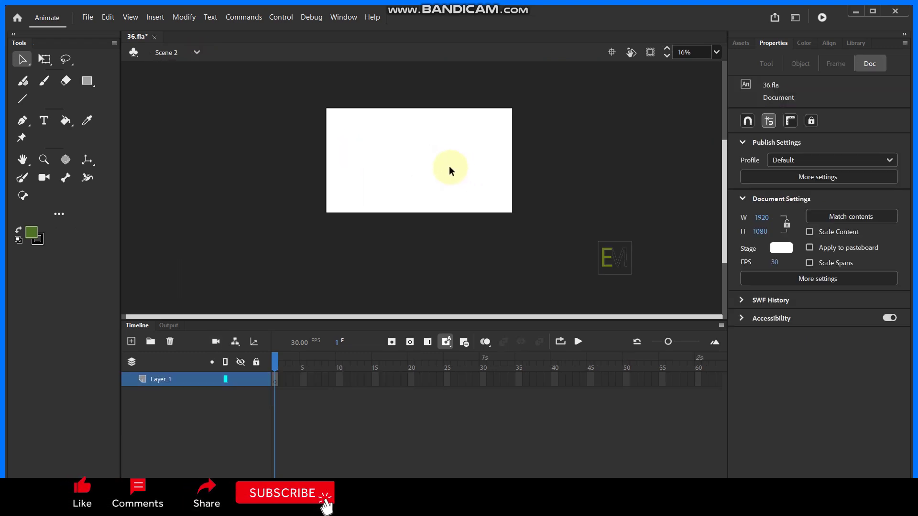
pyautogui.hotkey('ctrl', 'shift', 'v')
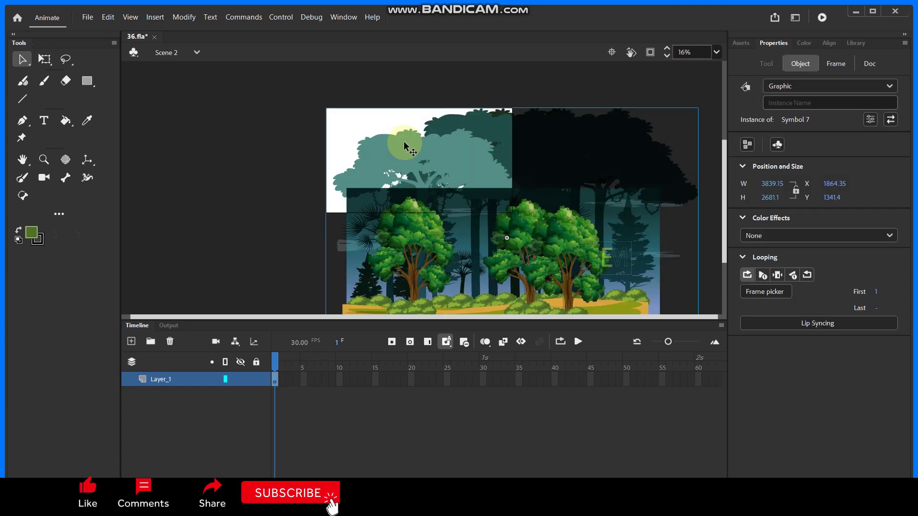
pyautogui.moveTo(529, 245); pyautogui.dragTo(464, 160)
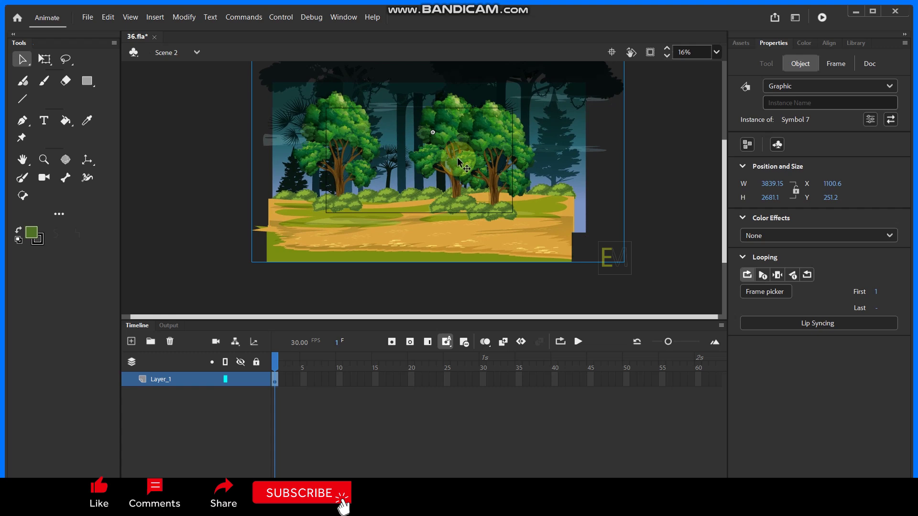
# Inside the forest background symbol, delete the rightmost tree and the bush at its base
pyautogui.scroll(1, 458, 163)
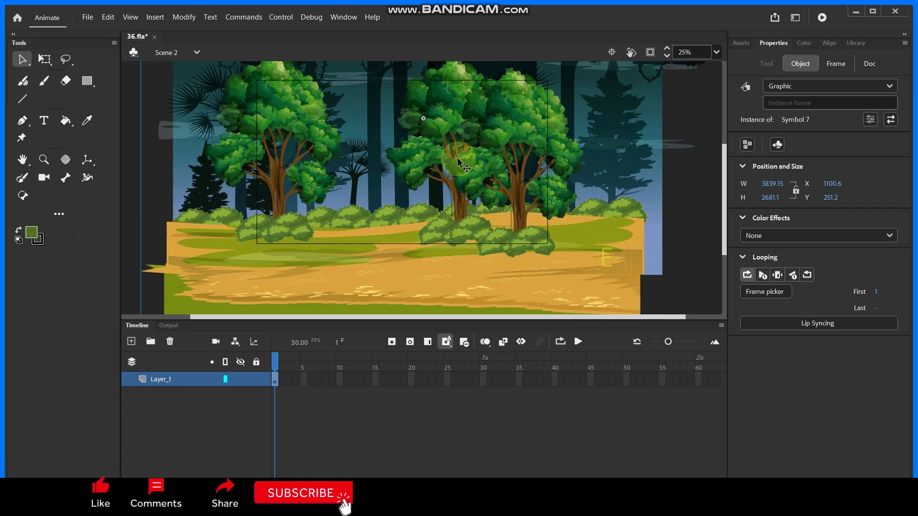
pyautogui.doubleClick(493, 180)
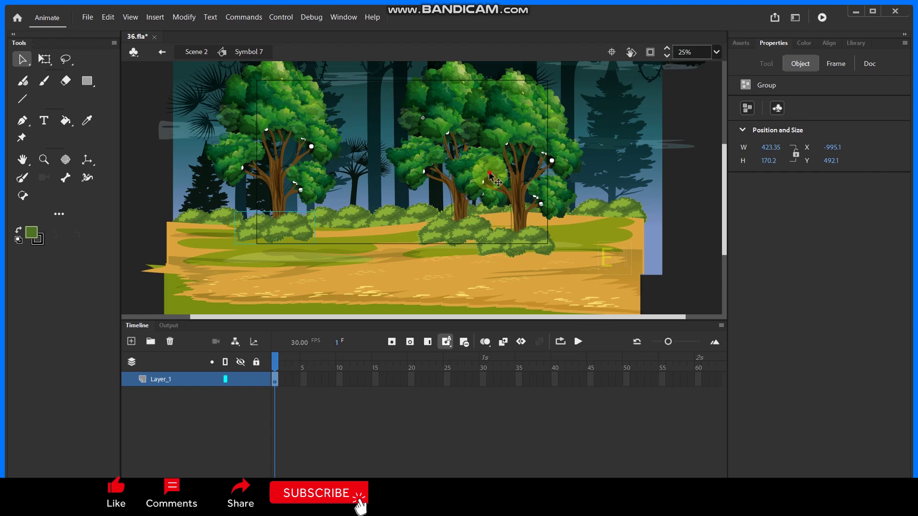
pyautogui.click(499, 170)
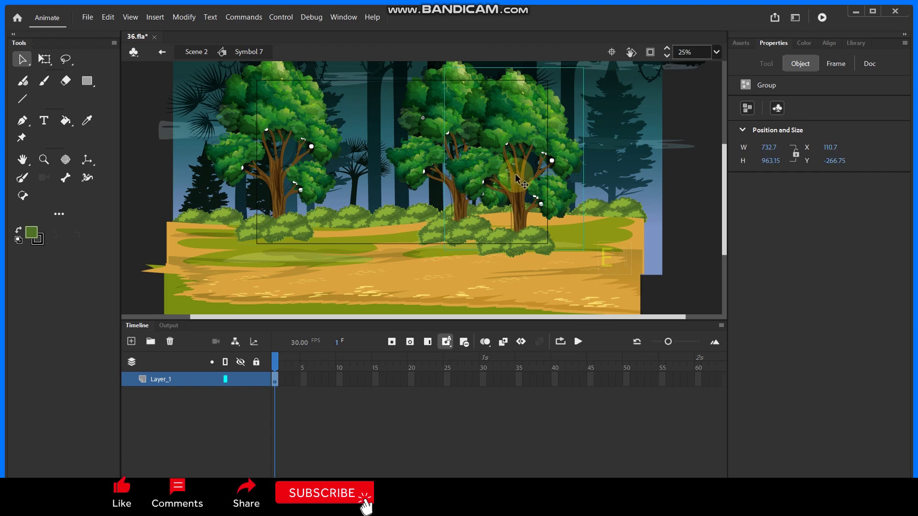
pyautogui.press('Delete')
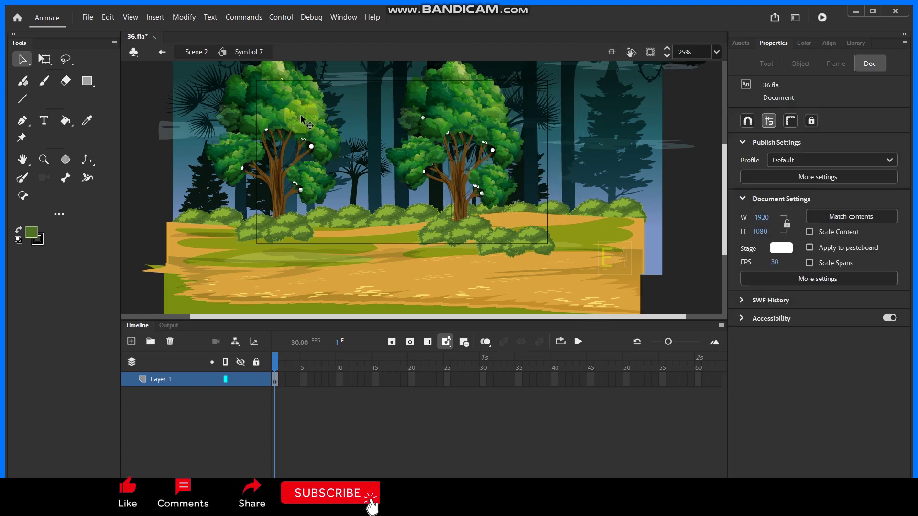
pyautogui.click(534, 233)
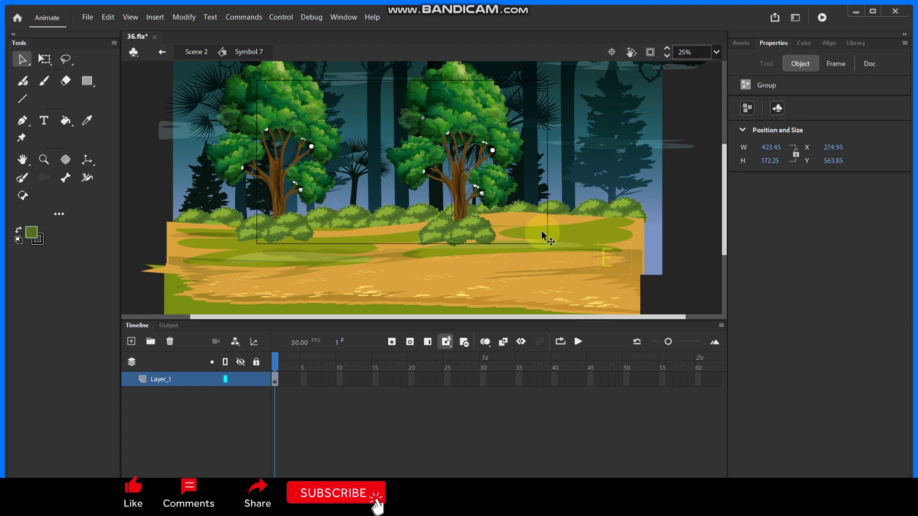
pyautogui.press('Escape')
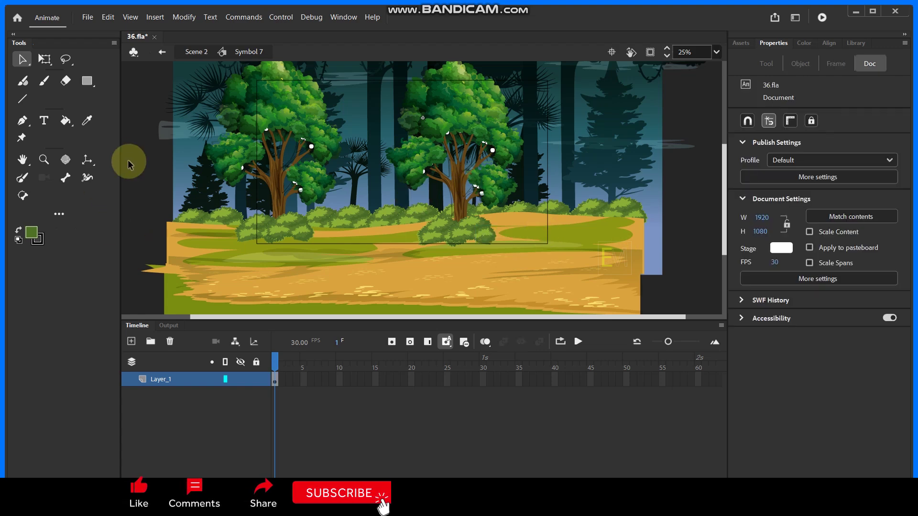
# Duplicate the whole forest artwork alongside the original's right edge to widen the background, and return to Scene 2
pyautogui.hotkey('ctrl', '-')
pyautogui.hotkey('ctrl', '-')
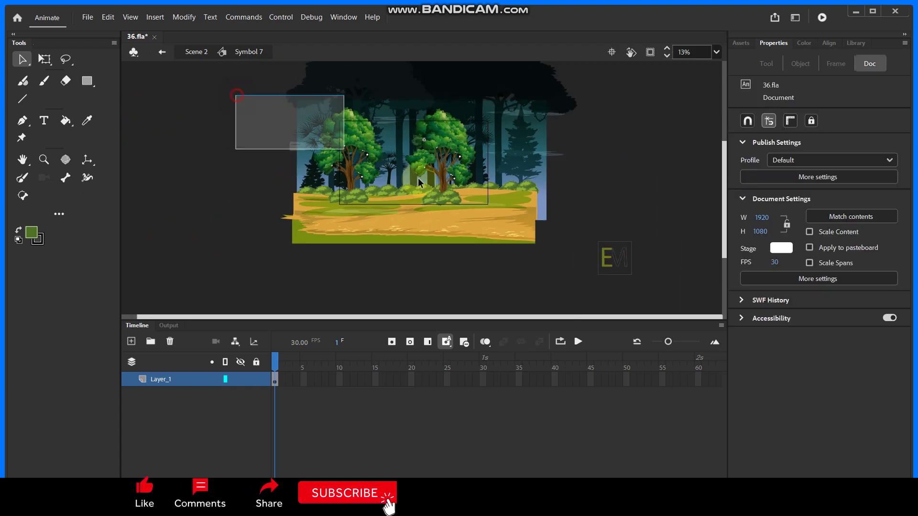
pyautogui.moveTo(372, 159); pyautogui.dragTo(597, 270)
pyautogui.click(440, 167)
pyautogui.moveTo(484, 171); pyautogui.dragTo(681, 163)
pyautogui.click(588, 263)
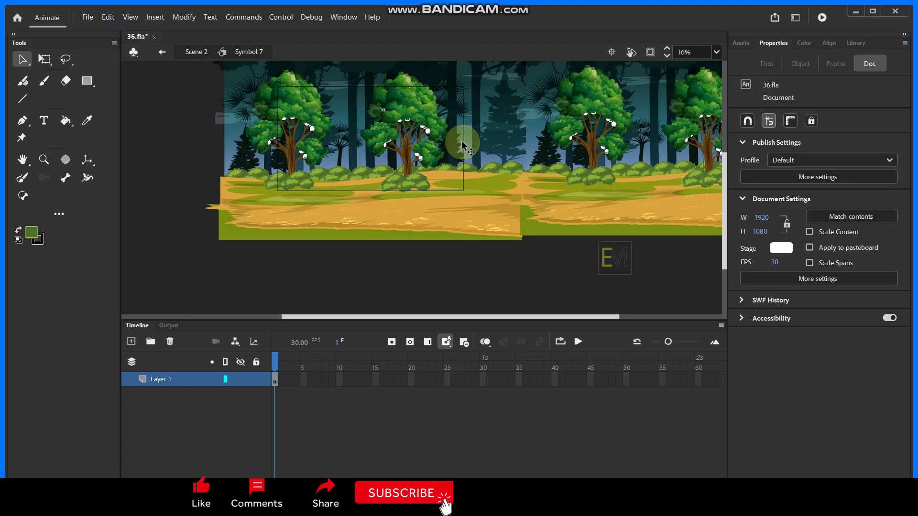
pyautogui.click(533, 223)
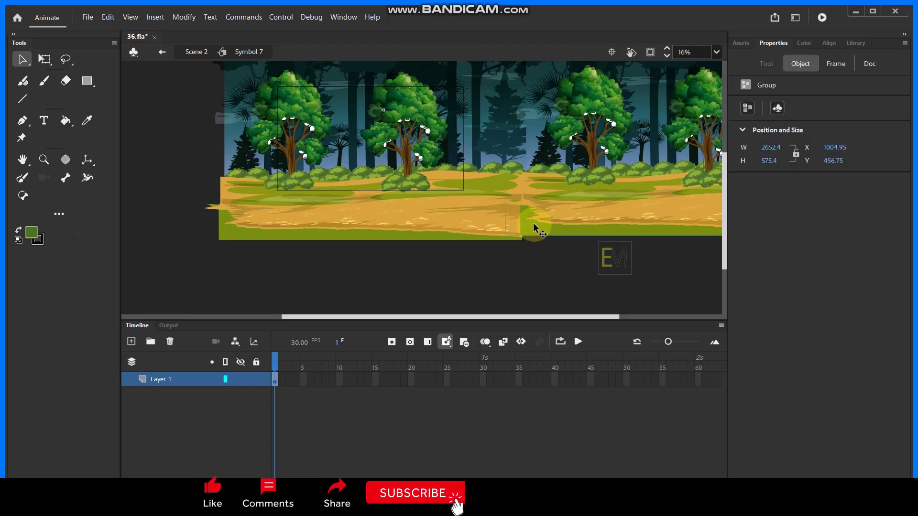
pyautogui.moveTo(543, 225)
pyautogui.mouseDown()
pyautogui.moveTo(543, 239)
pyautogui.moveTo(551, 232)
pyautogui.moveTo(542, 225)
pyautogui.mouseUp()
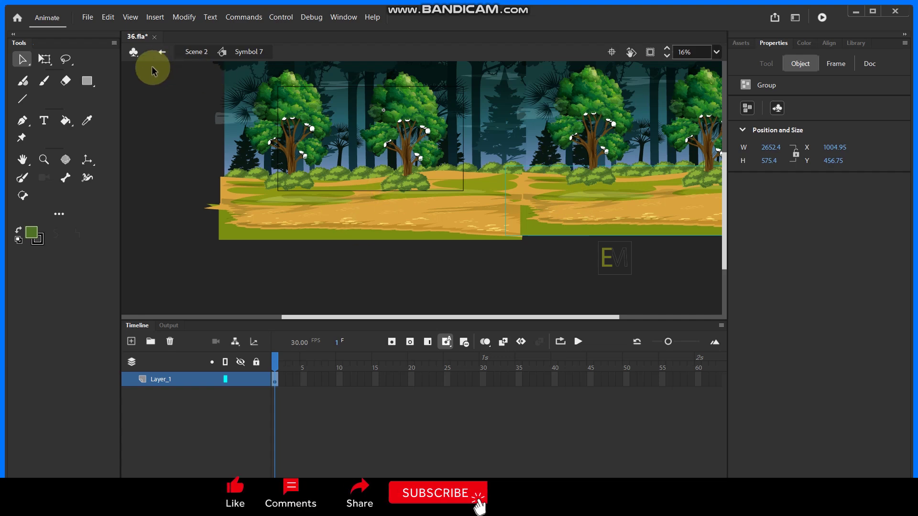
pyautogui.doubleClick(202, 86)
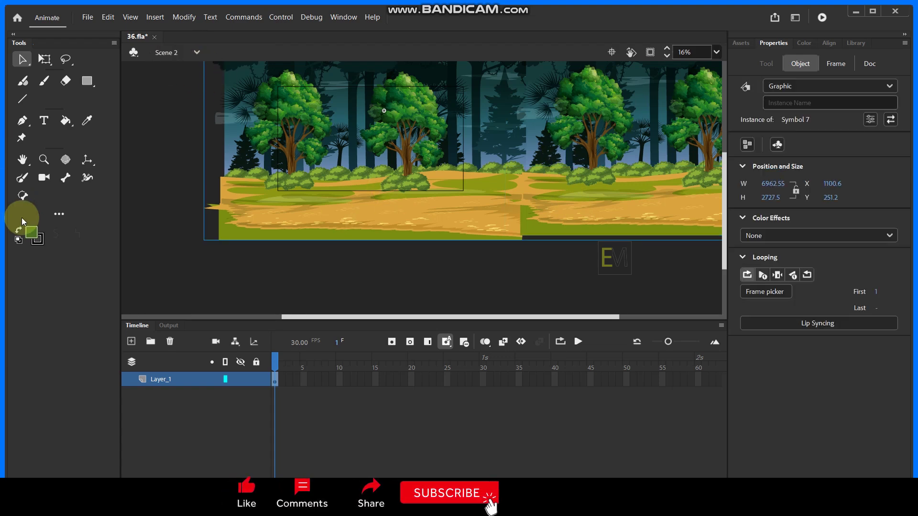
# Add a camera to Scene 2 and insert keyframes at frame 210 on the Camera layer and Layer_1
pyautogui.click(43, 178)
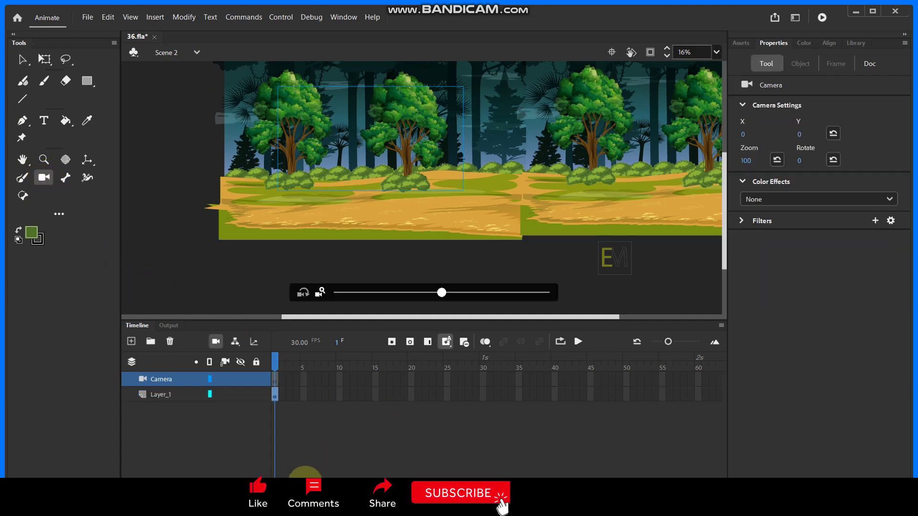
pyautogui.hscroll(15, 316, 473)
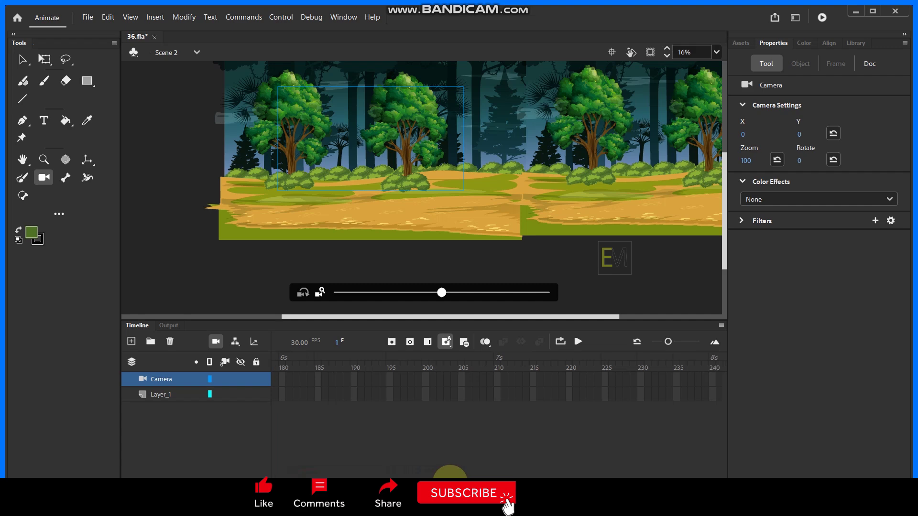
pyautogui.moveTo(482, 377); pyautogui.dragTo(485, 403)
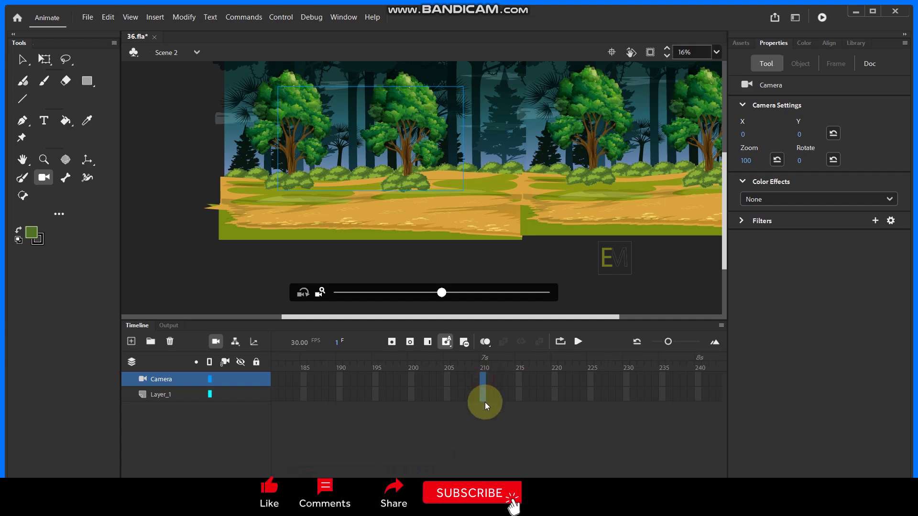
pyautogui.press('F6')
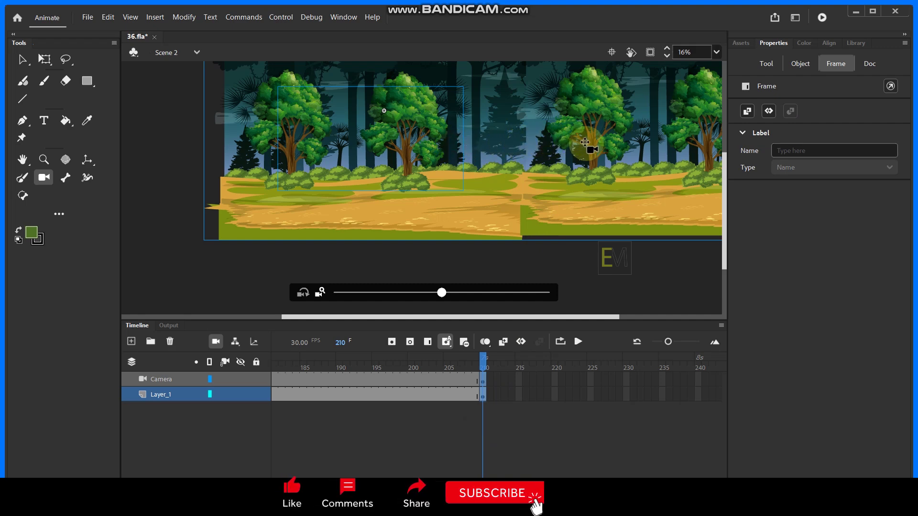
# At frame 210, pan the Scene 2 camera along the widened forest to about X -1935, Y -6
pyautogui.moveTo(585, 142); pyautogui.dragTo(585, 142)
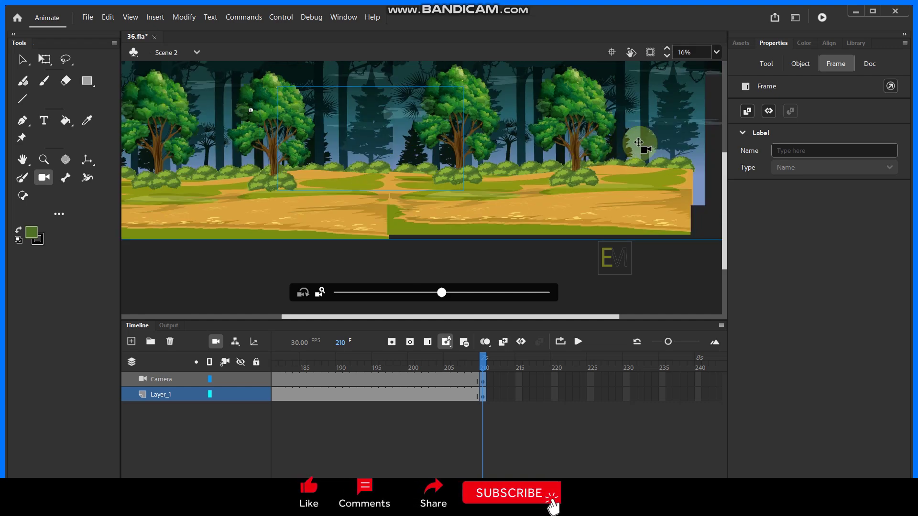
pyautogui.moveTo(639, 142); pyautogui.dragTo(639, 142)
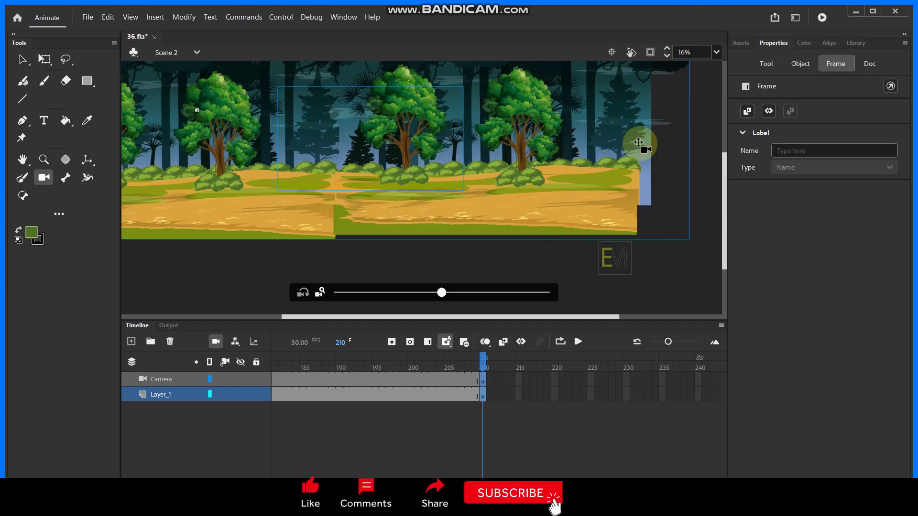
pyautogui.click(388, 379)
pyautogui.click(387, 379)
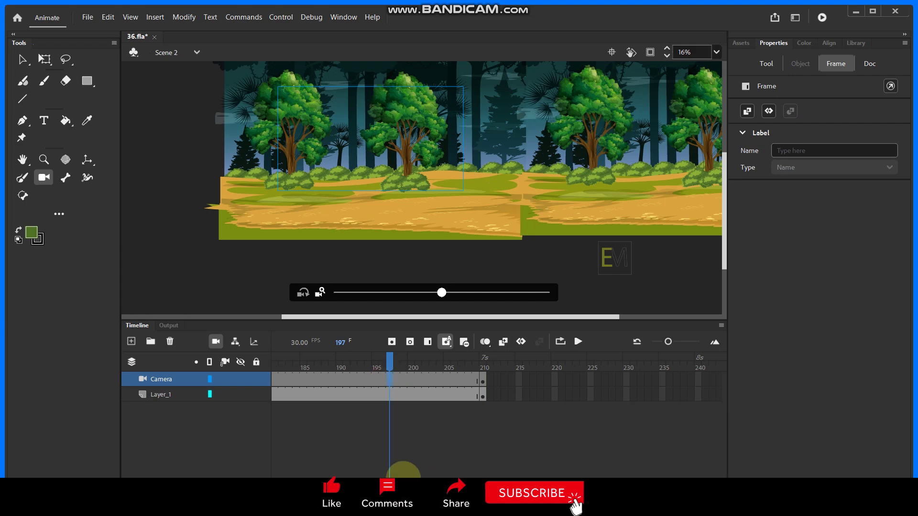
# Insert keyframes at frame 270 on both the Camera layer and Layer_1
pyautogui.hscroll(5, 404, 472)
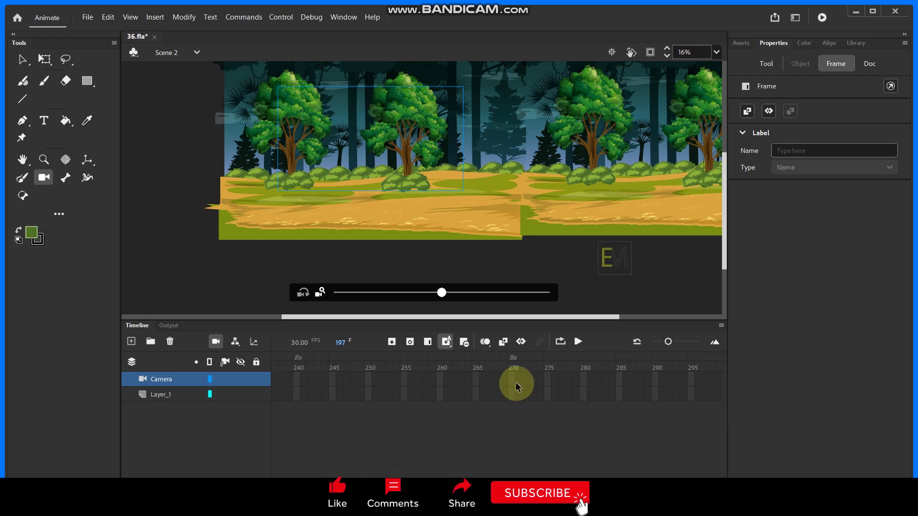
pyautogui.click(512, 381)
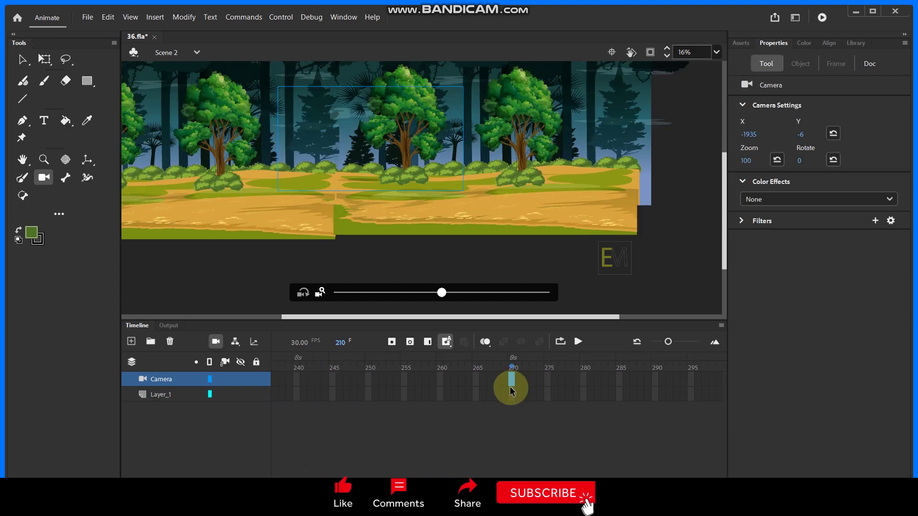
pyautogui.click(511, 422)
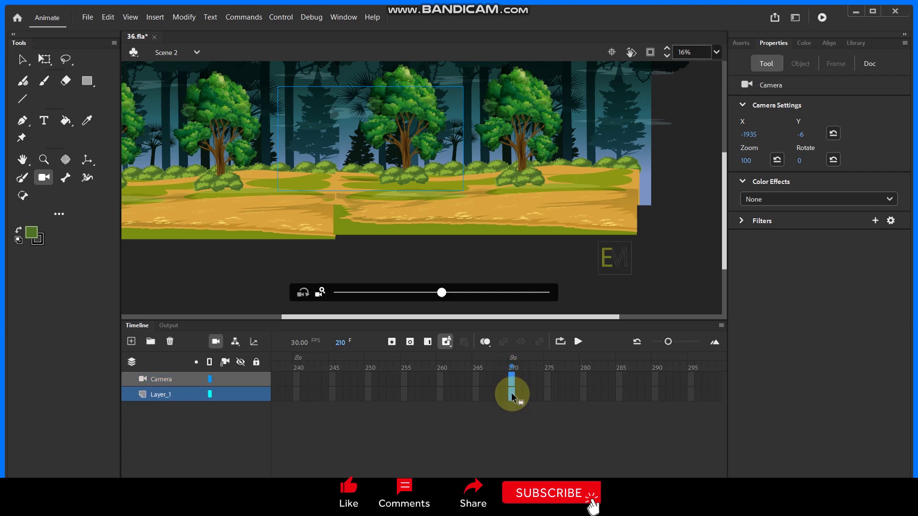
pyautogui.press('F5')
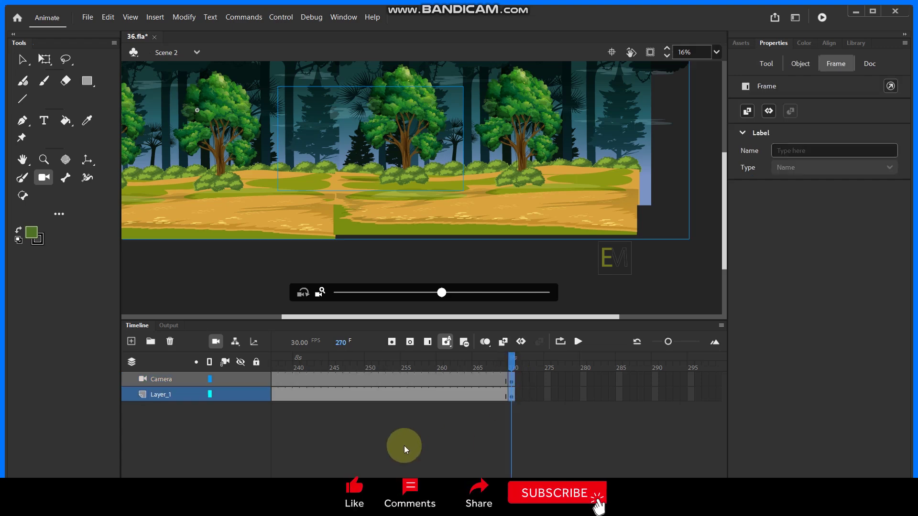
# Set the camera zoom at frame 270 to about 152 and create a classic tween on the Camera layer between frames 210 and 270
pyautogui.click(411, 435)
pyautogui.click(511, 380)
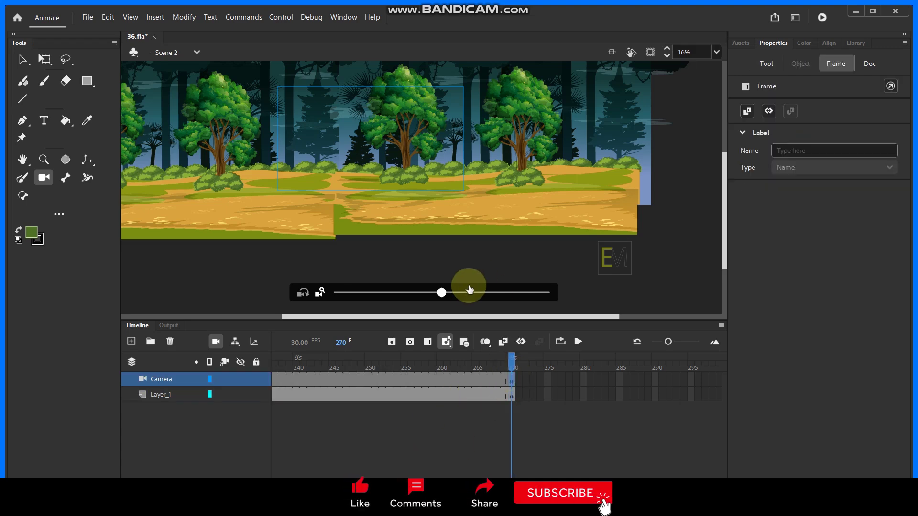
pyautogui.click(440, 292)
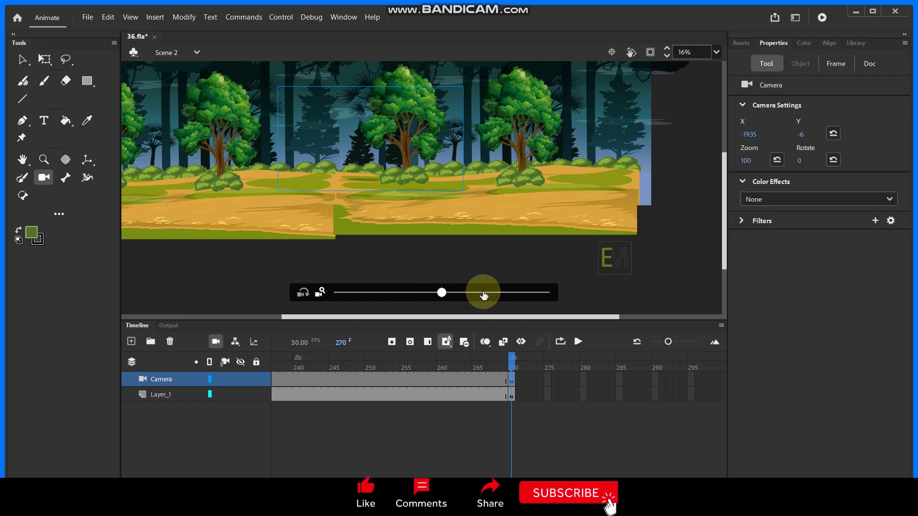
pyautogui.click(517, 293)
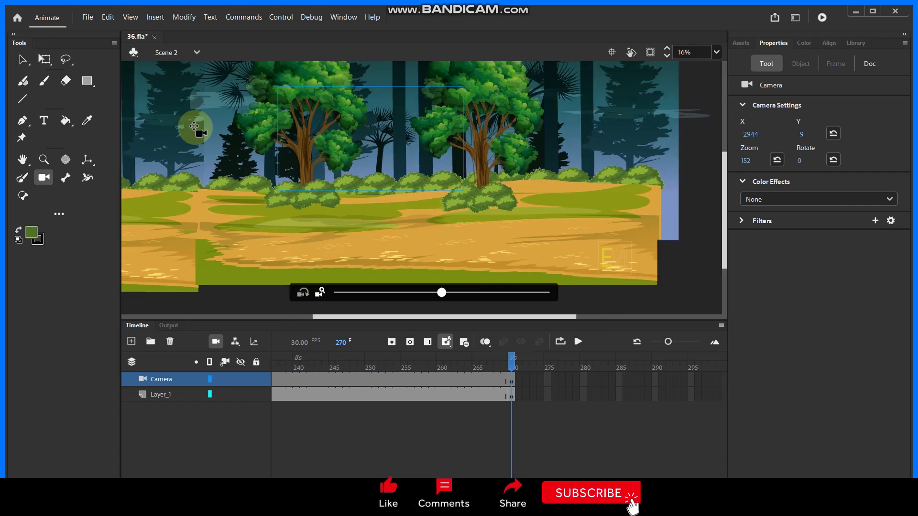
pyautogui.rightClick(362, 381)
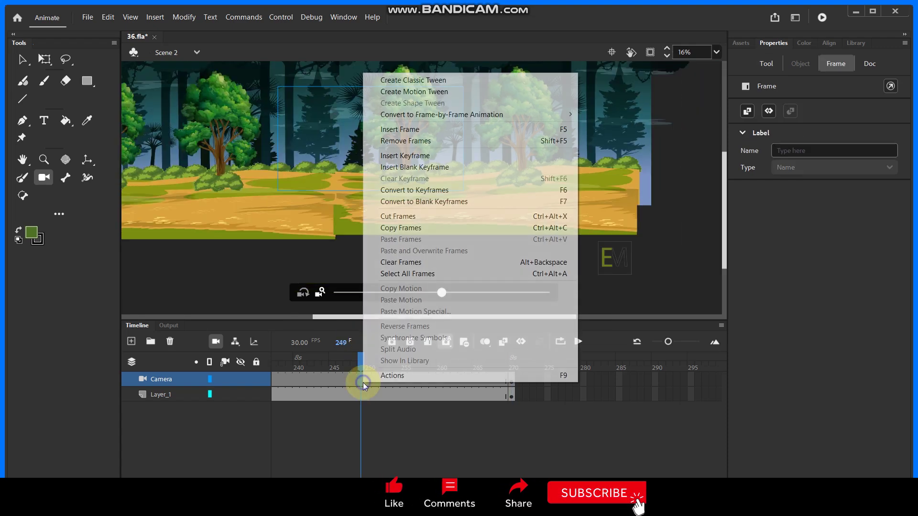
pyautogui.click(416, 79)
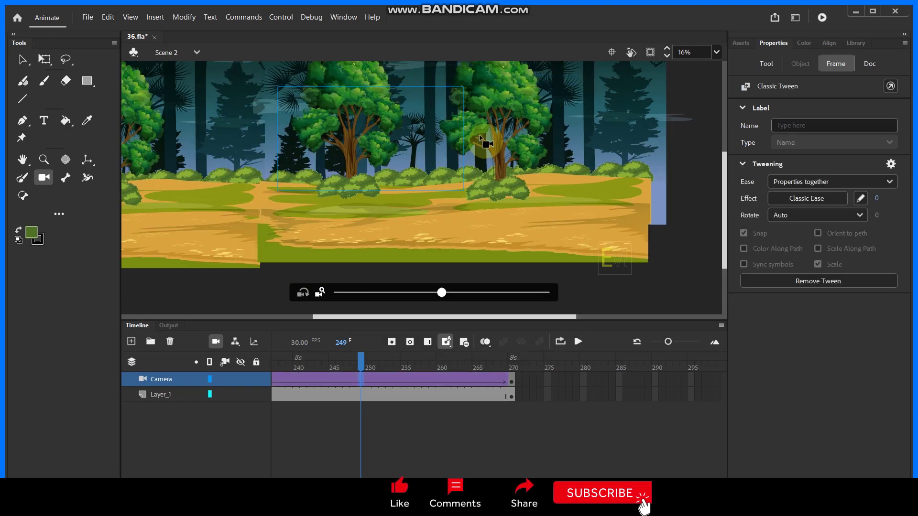
# Test the movie in an enlarged preview window to check the camera zoom, and close the preview
pyautogui.hotkey('ctrl', 'Return')
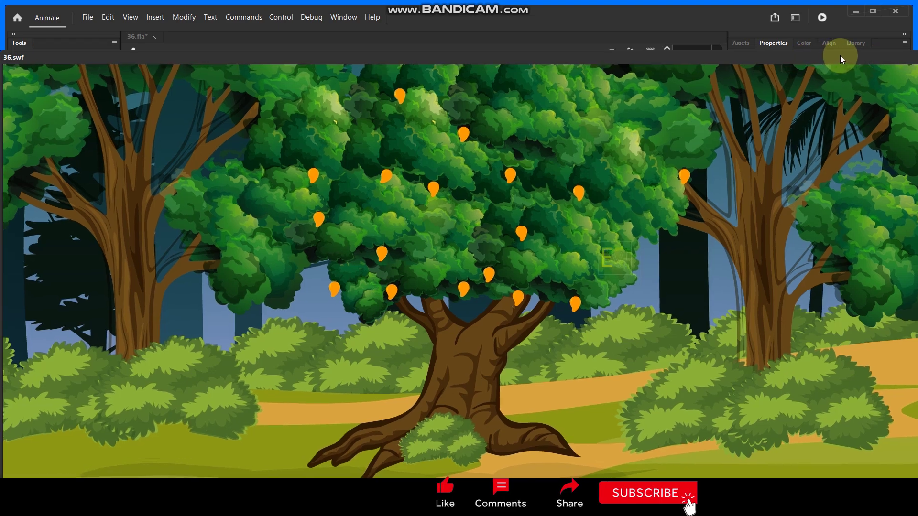
pyautogui.moveTo(814, 56); pyautogui.dragTo(705, 62)
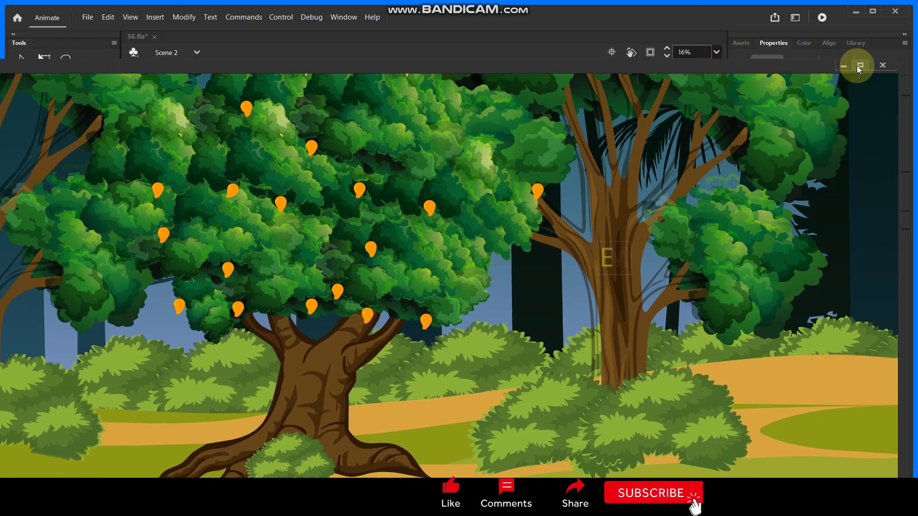
pyautogui.doubleClick(856, 64)
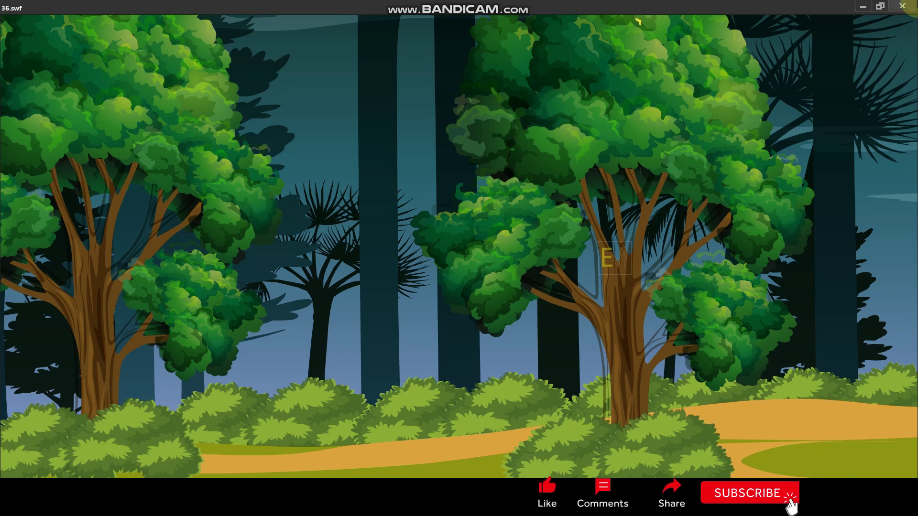
pyautogui.click(903, 7)
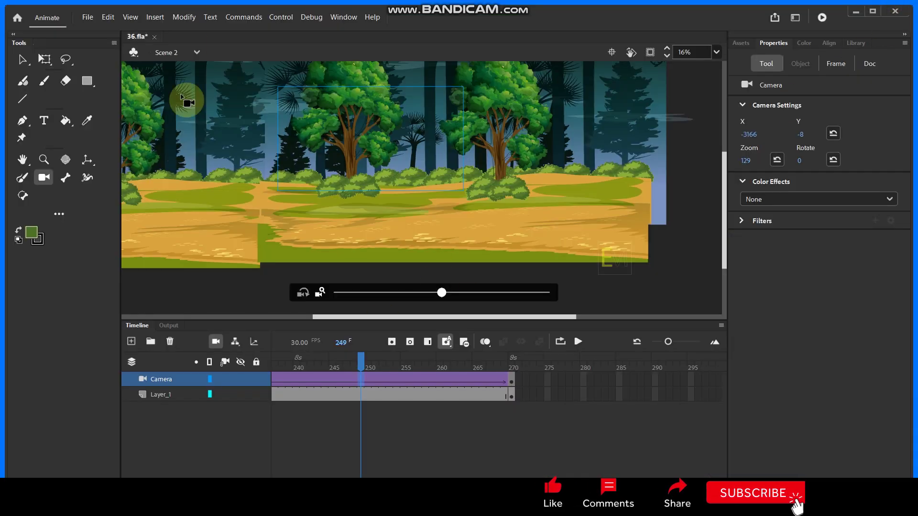
# Create a classic tween on the Camera layer's span before the frame 210 keyframe
pyautogui.click(21, 59)
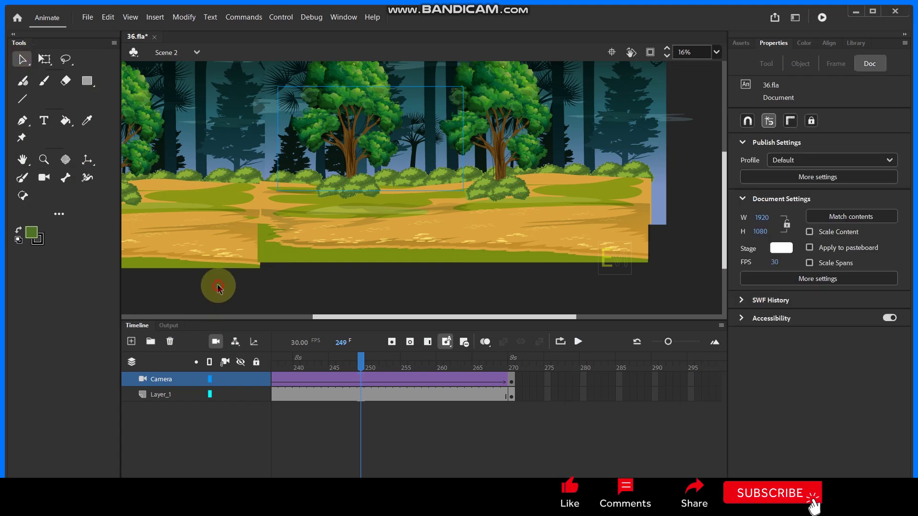
pyautogui.moveTo(362, 363); pyautogui.dragTo(340, 368)
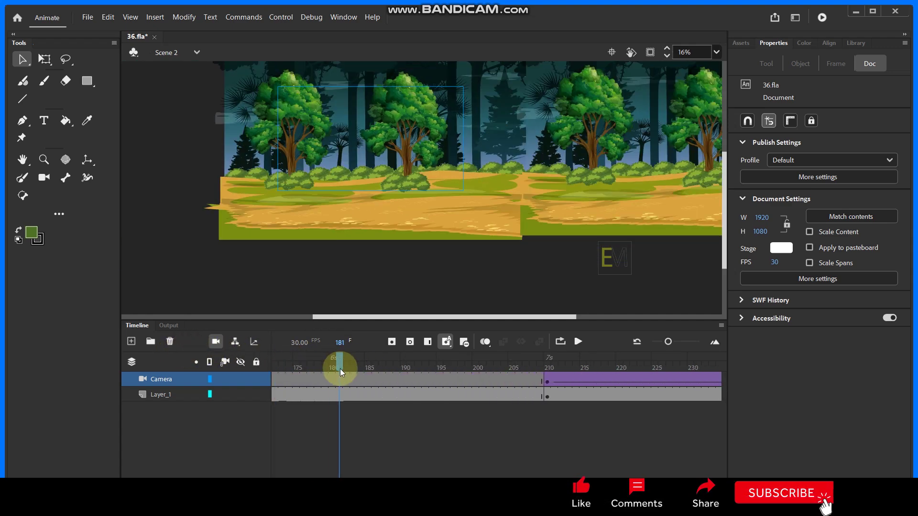
pyautogui.rightClick(340, 381)
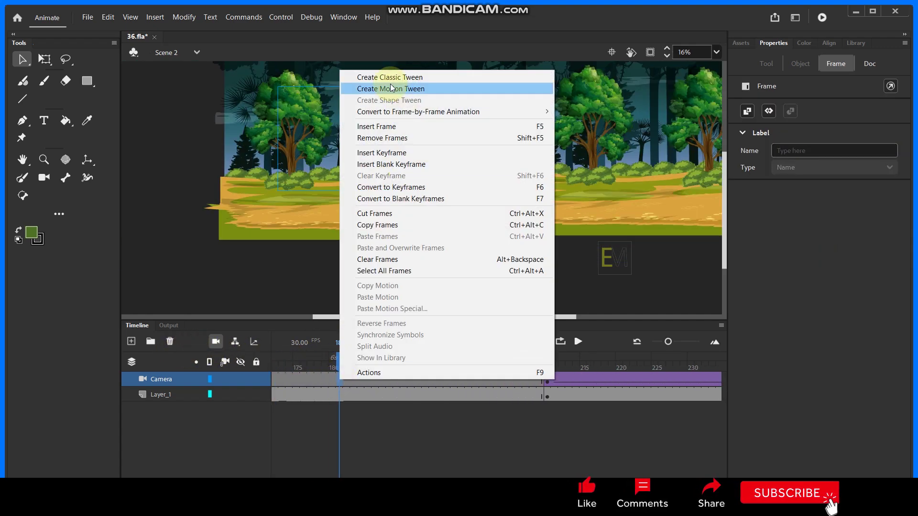
pyautogui.click(395, 77)
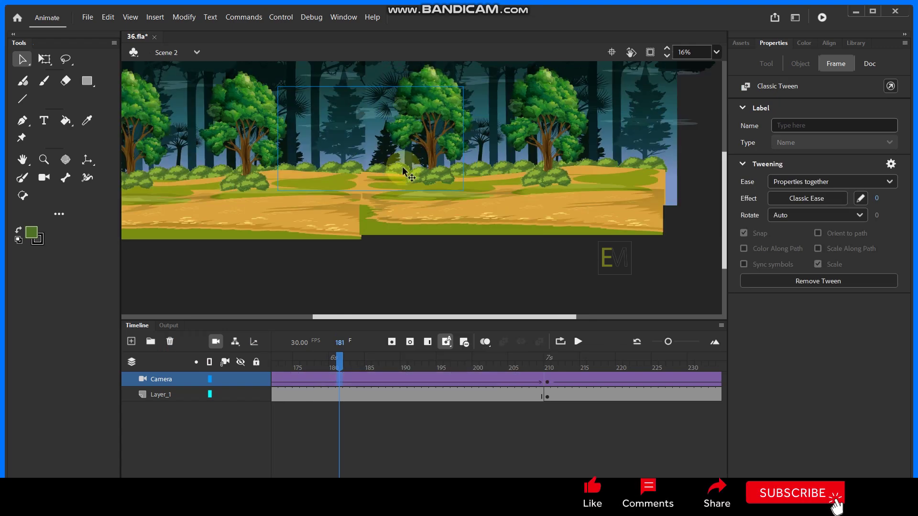
# Test the movie again in a maximized preview to review the Scene 2 camera pan, and close it
pyautogui.hotkey('ctrl', 'Return')
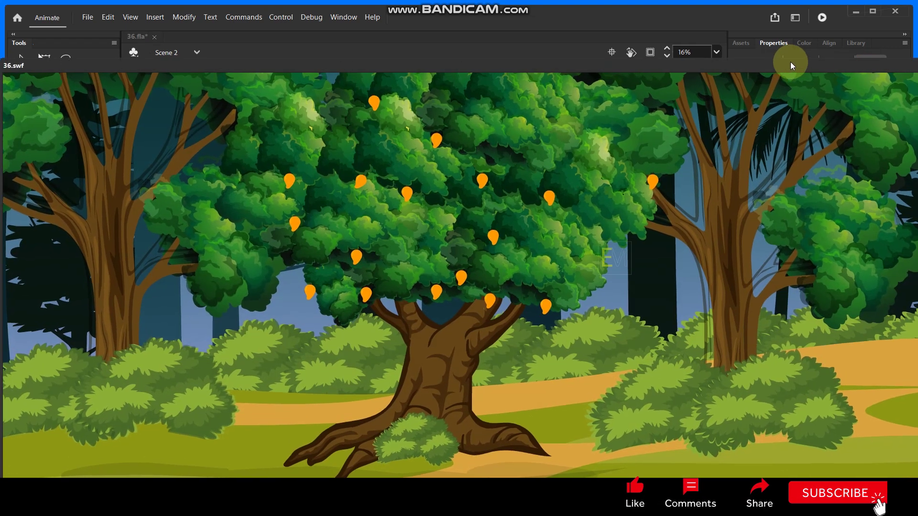
pyautogui.click(791, 62)
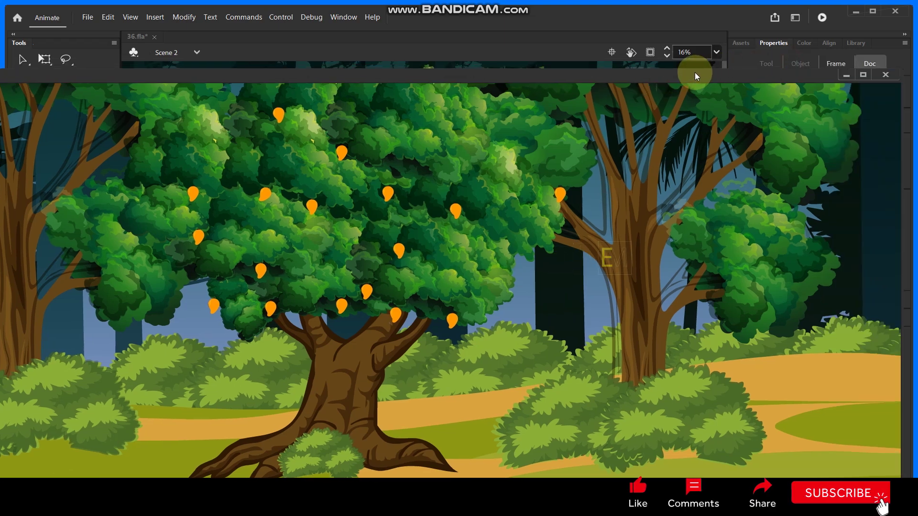
pyautogui.click(863, 74)
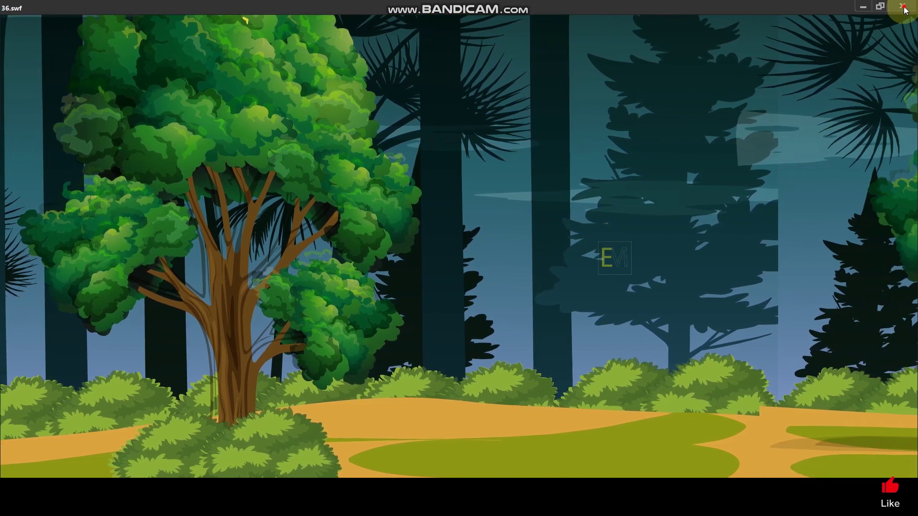
pyautogui.click(902, 6)
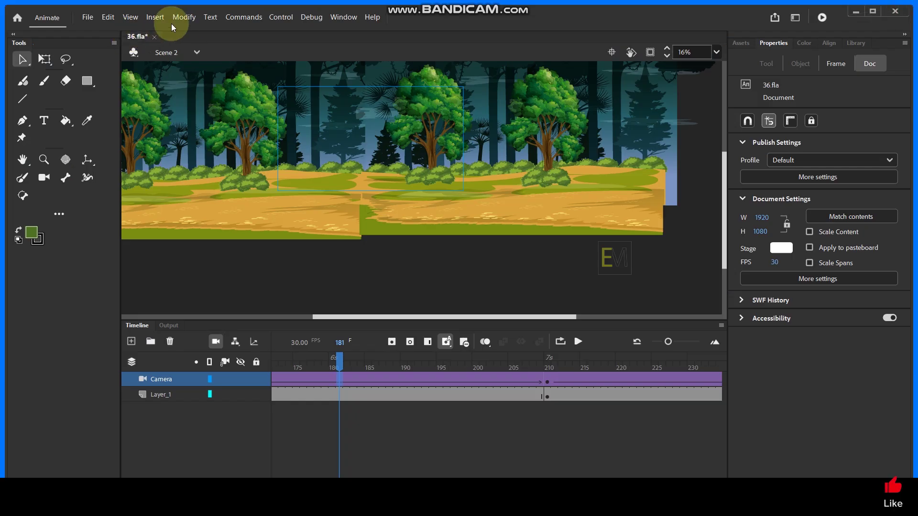
# Add two new empty scenes after Scene 2 and maximize the program window
pyautogui.click(155, 16)
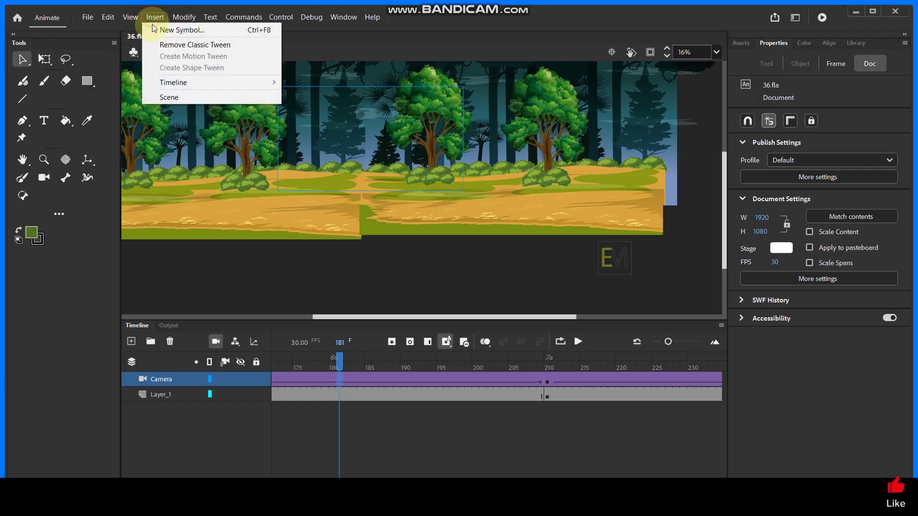
pyautogui.click(174, 97)
pyautogui.click(155, 17)
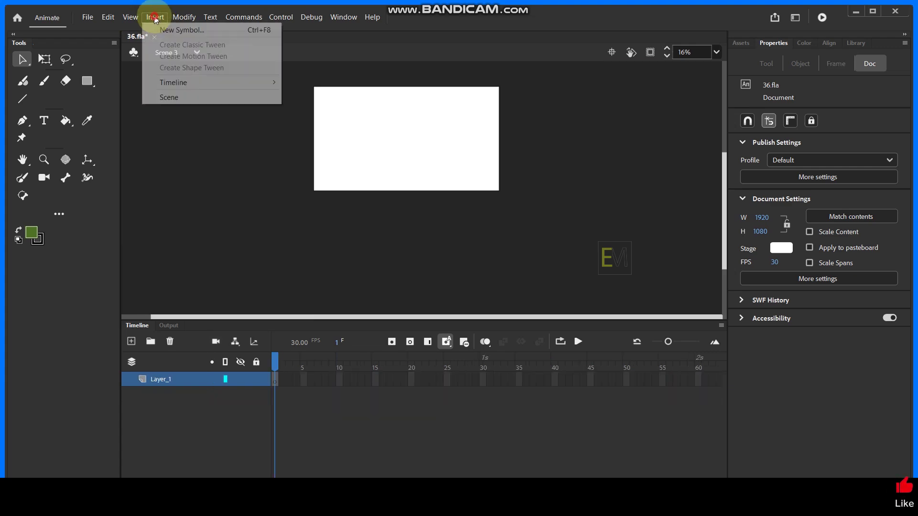
pyautogui.click(168, 97)
pyautogui.click(196, 52)
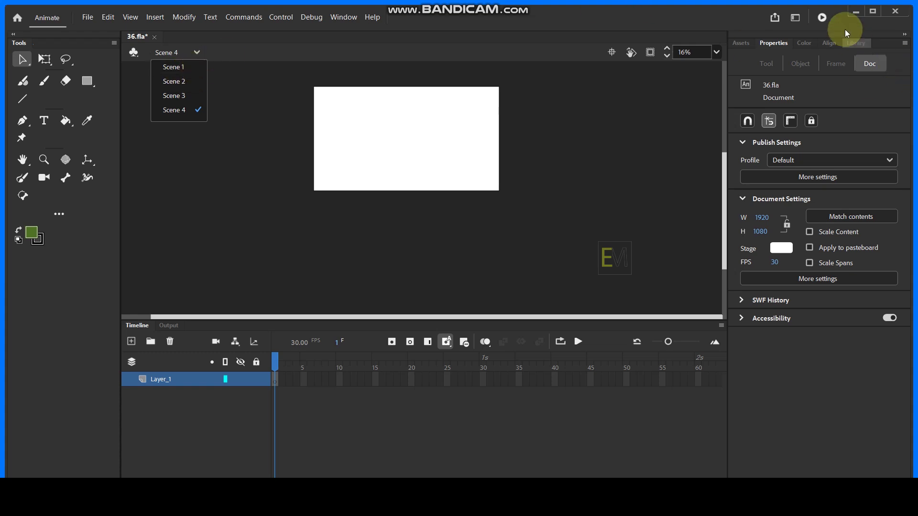
pyautogui.click(872, 12)
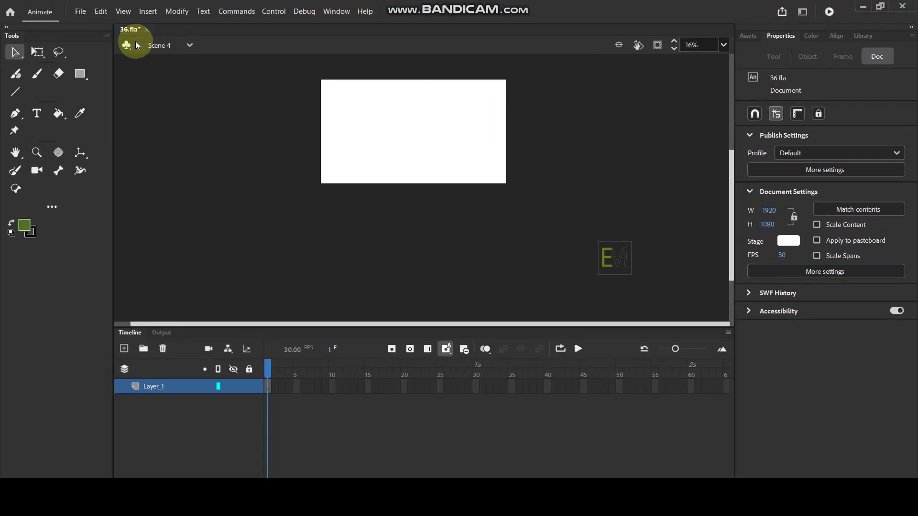